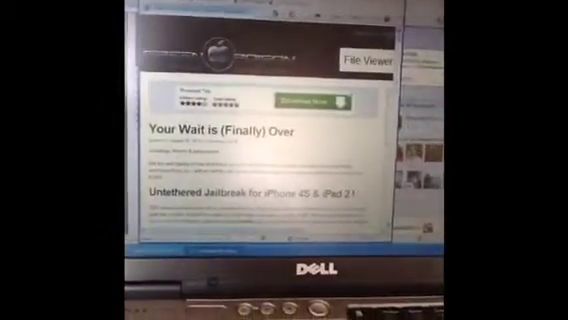
scroll(270, 160, "down", 3)
scroll(270, 160, "down", 3)
scroll(270, 160, "down", 3)
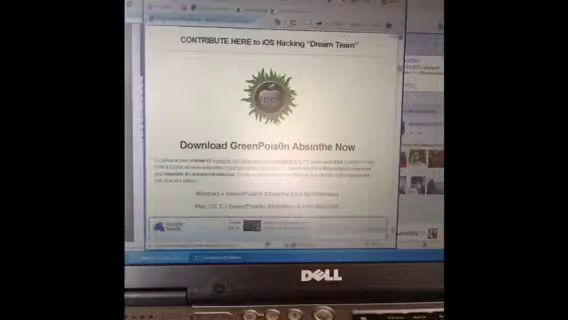
scroll(270, 150, "down", 2)
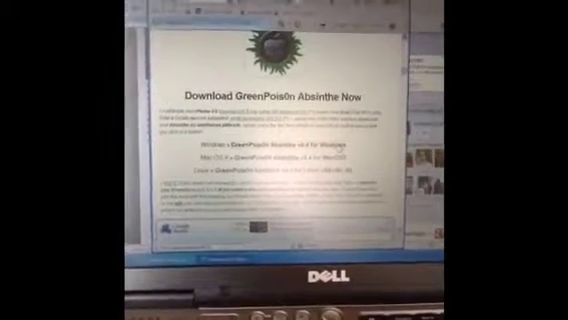
Save the Absinthe for Windows archive to disk from Internet Explorer
left_click(341, 138)
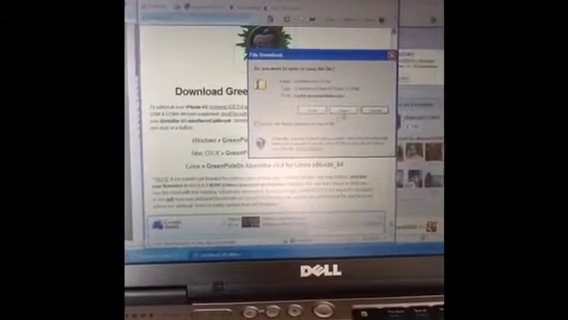
left_click(346, 106)
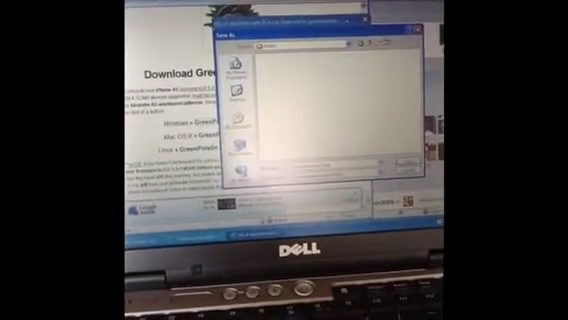
key("Return")
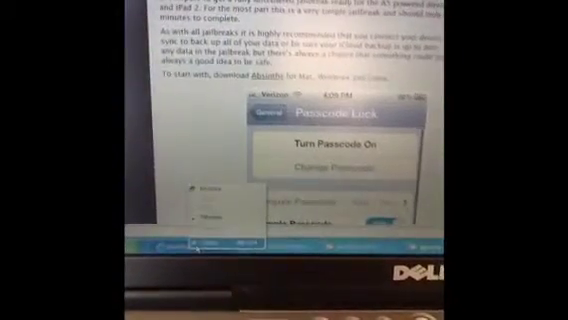
left_click(196, 248)
Switch between open windows to bring up Absinthe with the detected iPhone 4S
left_click(224, 252)
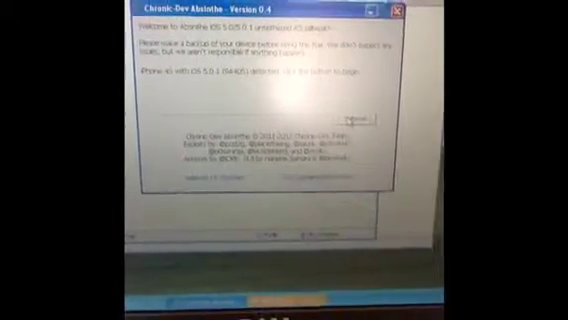
Start the Absinthe jailbreak on the connected iPhone 4S running iOS 5.0.1
left_click(356, 120)
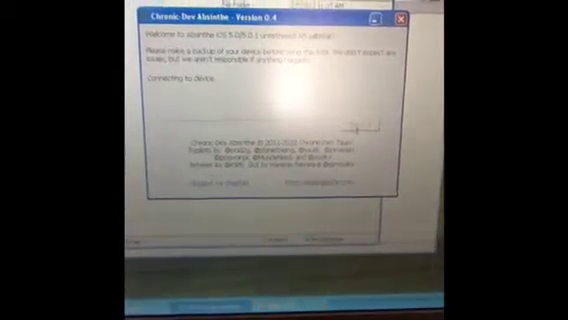